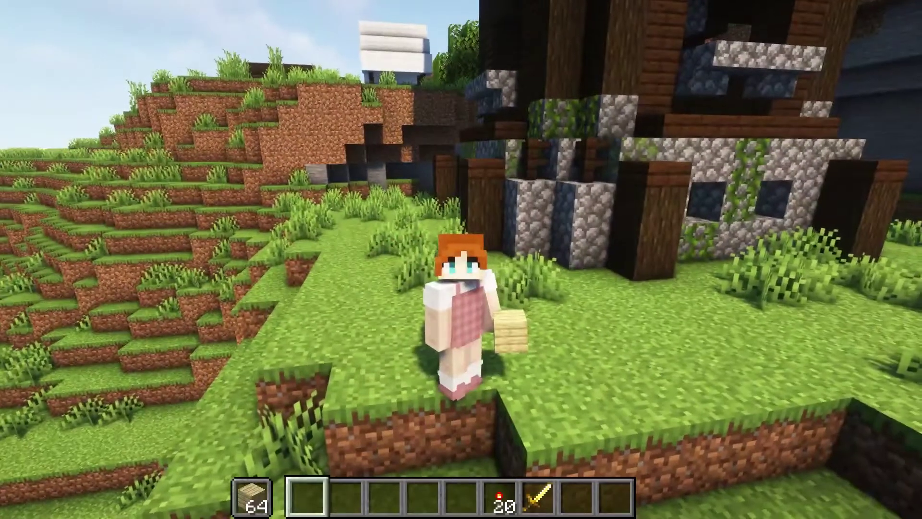
# Step: Switch hotbar slots and ride the white horse forward across the open grassland
pyautogui.scroll(4, 461, 259)
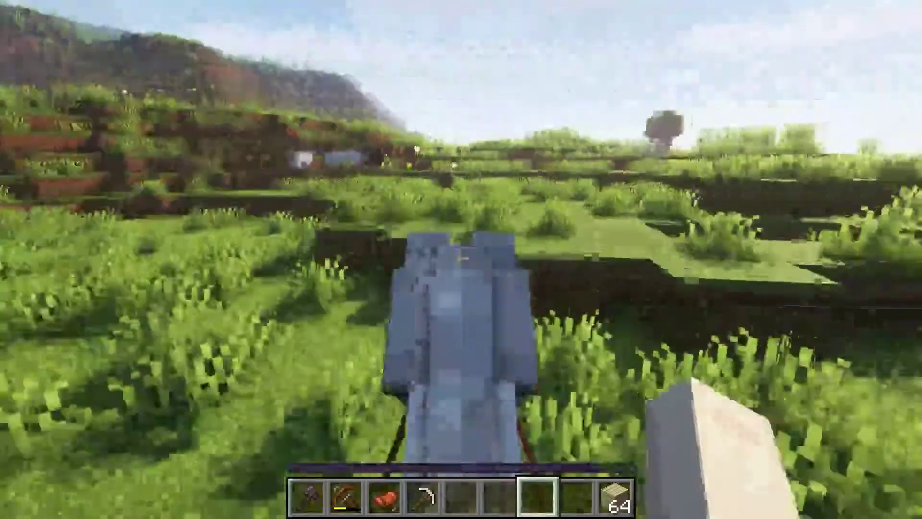
pyautogui.press('w')
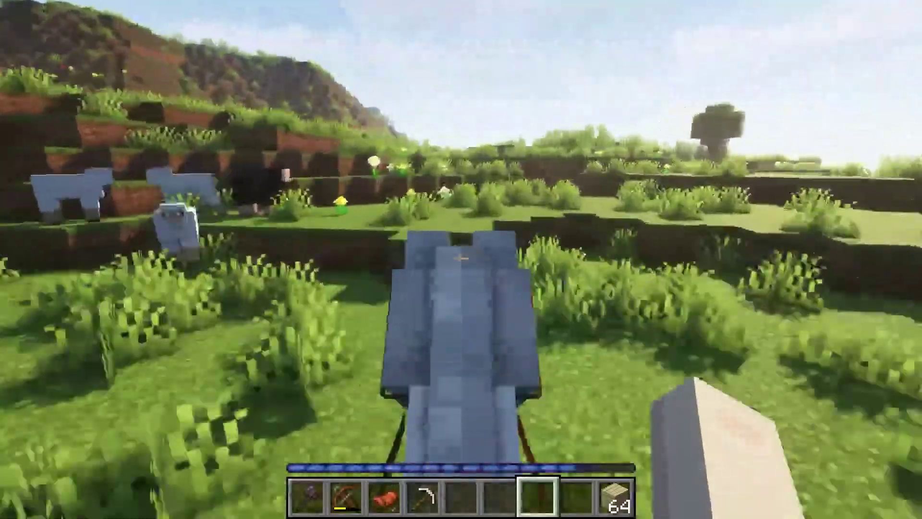
pyautogui.press('w')
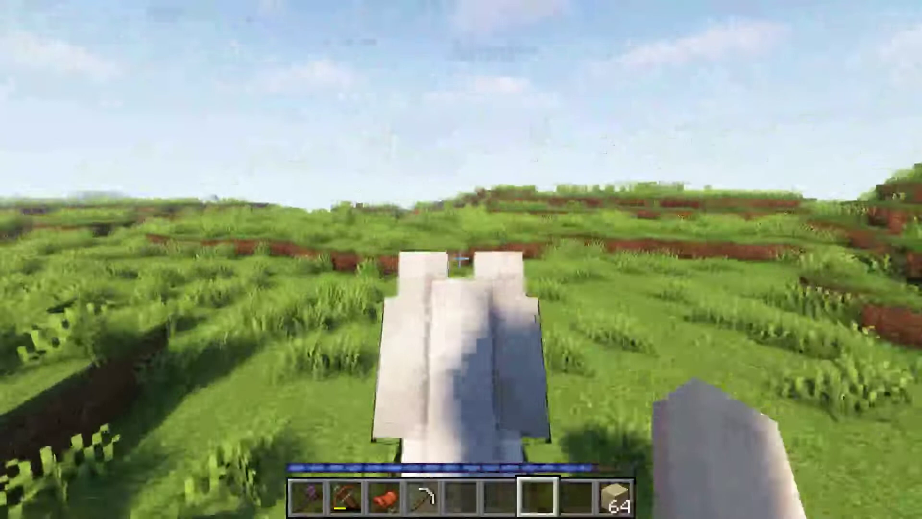
pyautogui.press('w')
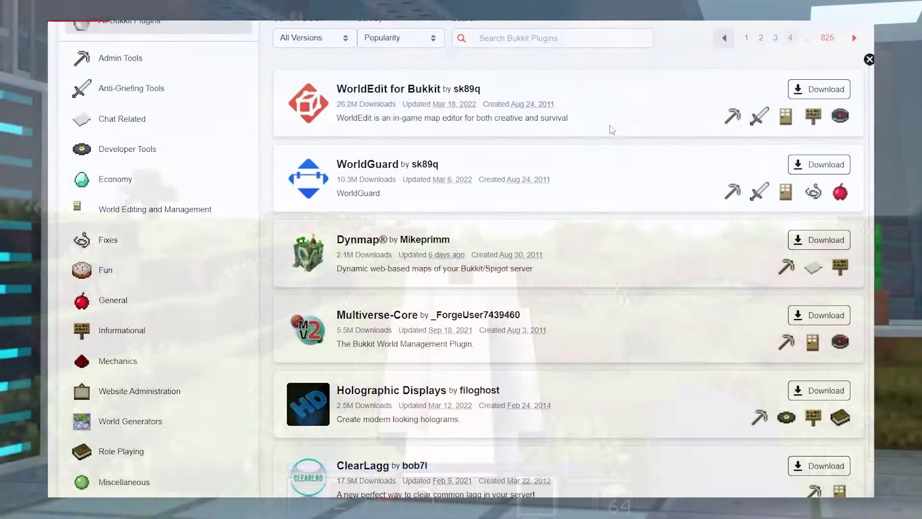
# Step: Scroll through CurseForge's All Bukkit Plugins list, sorted by popularity
pyautogui.scroll(-3, 683, 188)
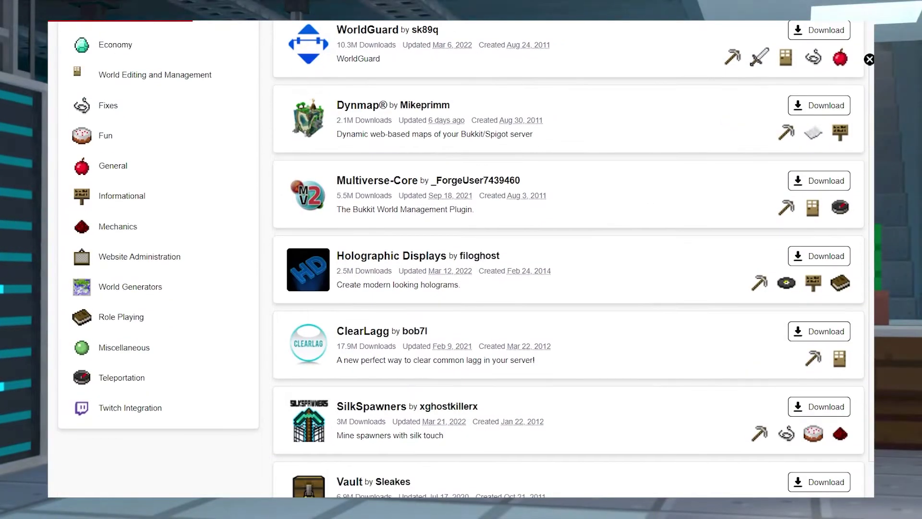
pyautogui.scroll(5, 636, 139)
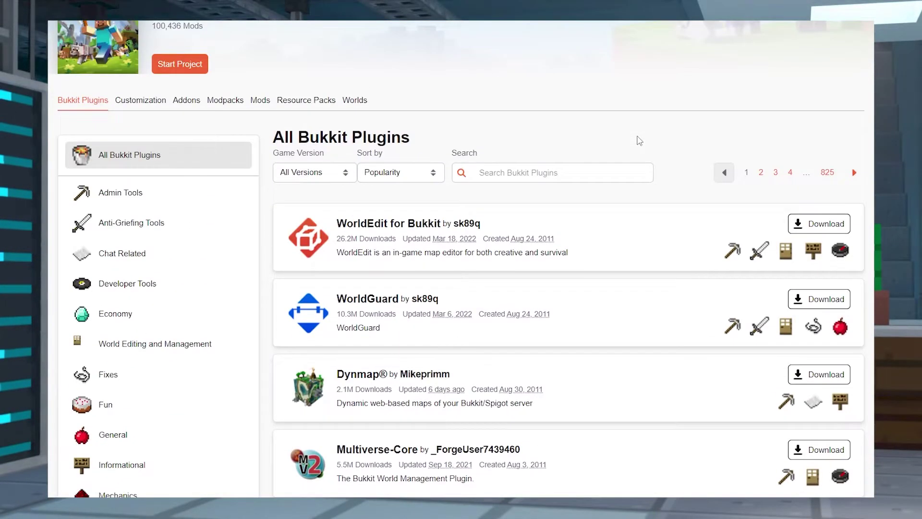
pyautogui.scroll(-1, 638, 140)
pyautogui.scroll(-15, 639, 140)
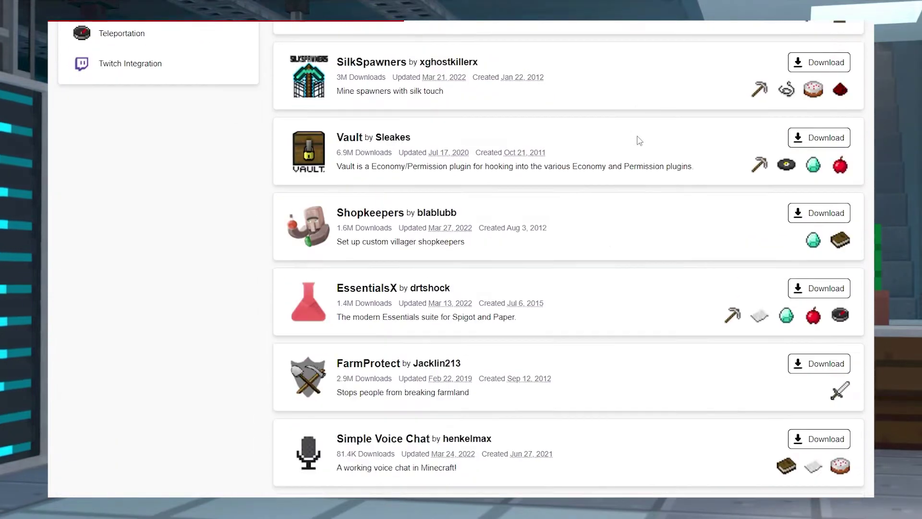
pyautogui.scroll(-9, 639, 140)
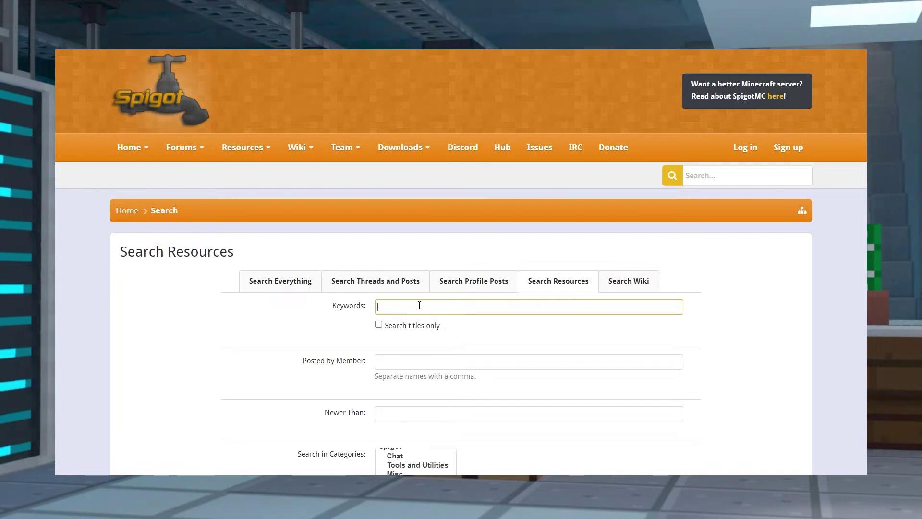
# Step: Search SpigotMC resources for 'adventure', limited to the Fun category
pyautogui.scroll(-3, 370, 377)
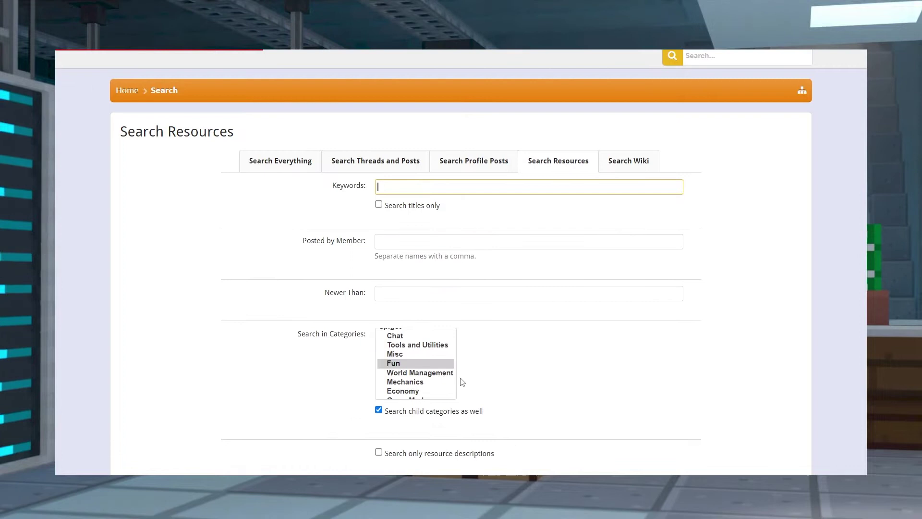
pyautogui.scroll(5, 430, 377)
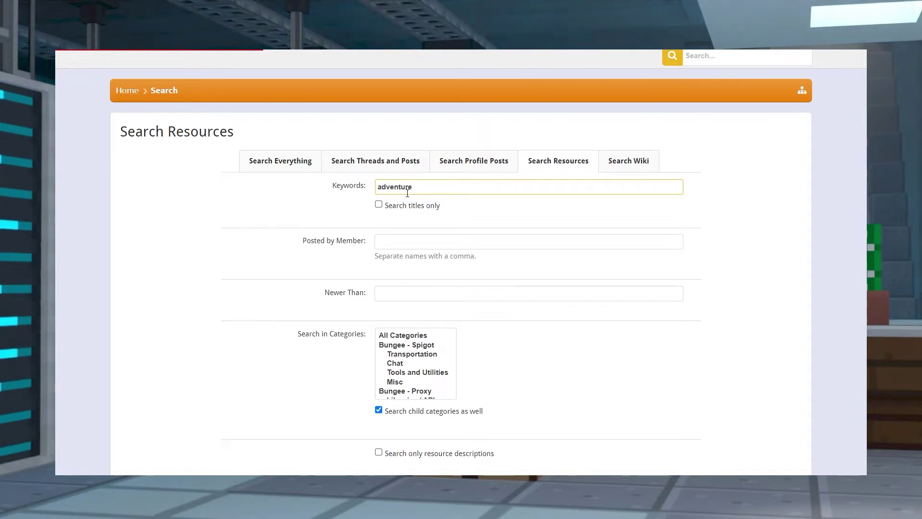
pyautogui.scroll(-5, 416, 364)
pyautogui.click(411, 363)
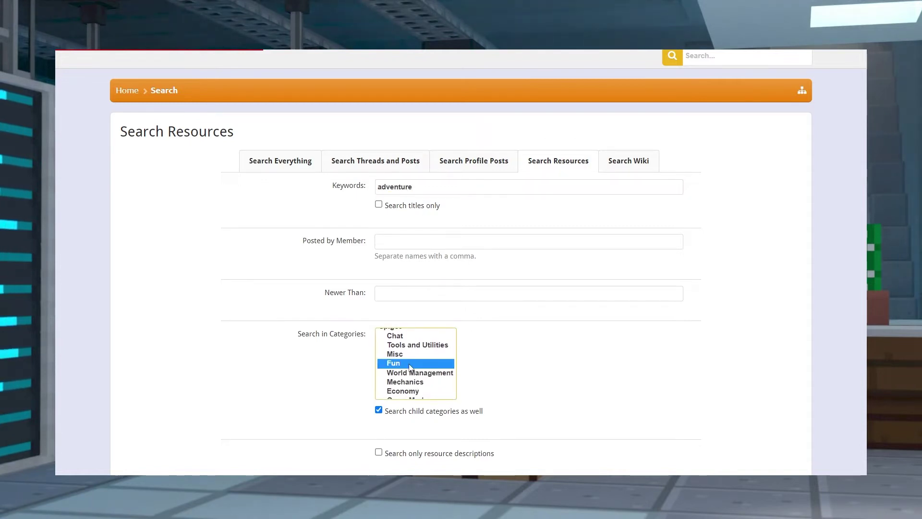
pyautogui.scroll(-5, 507, 372)
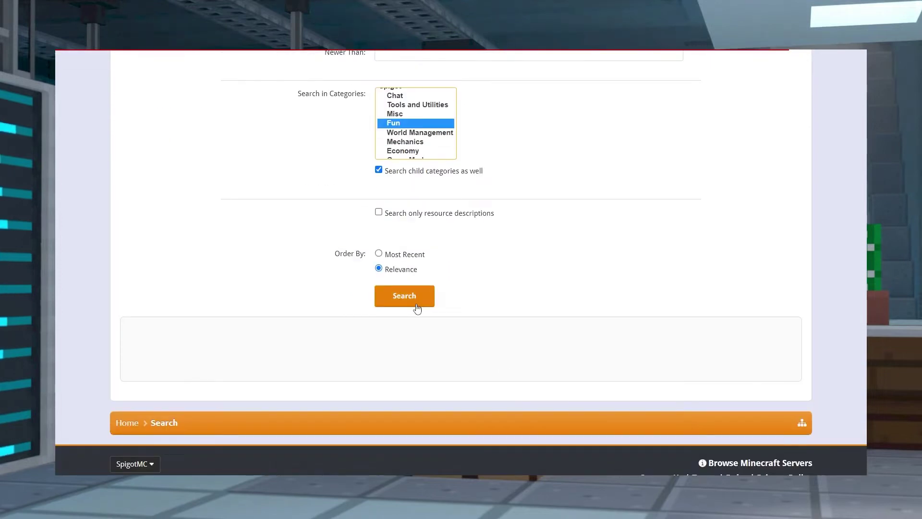
pyautogui.click(414, 306)
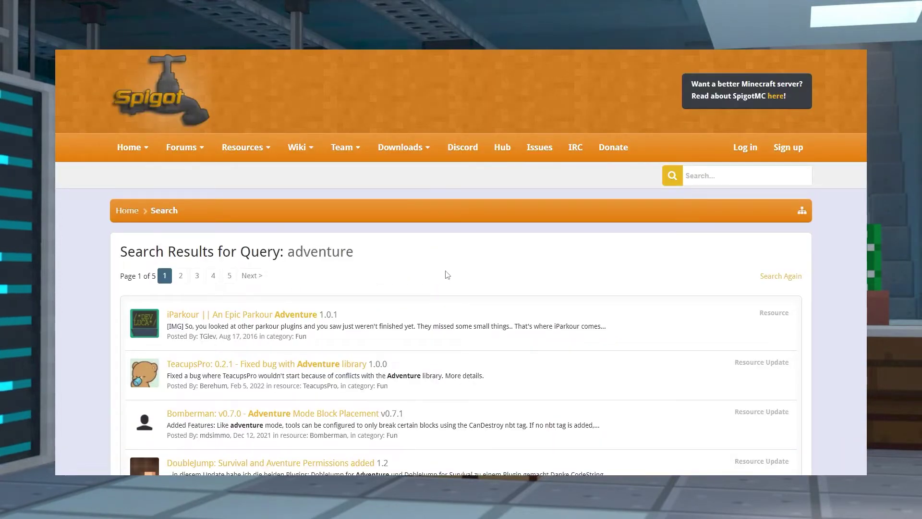
# Step: Open the iParkour plugin page from the search results
pyautogui.scroll(-3, 447, 275)
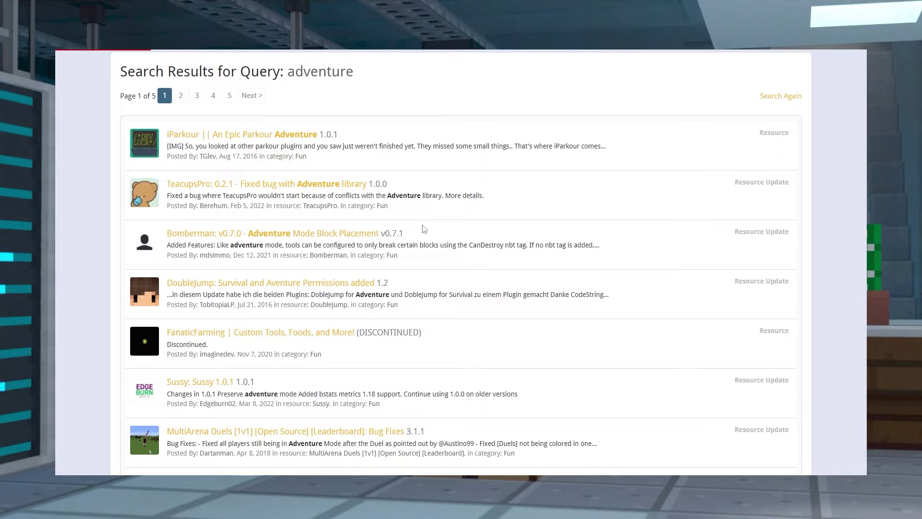
pyautogui.click(253, 134)
pyautogui.scroll(-3, 379, 287)
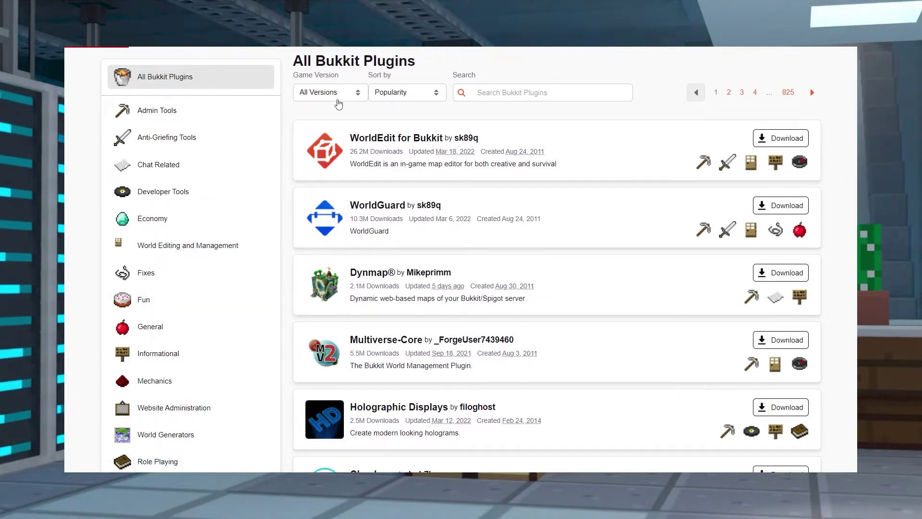
# Step: Filter Bukkit plugins to version 1.18.1, keep Popularity sort, and search 'adventure'
pyautogui.click(361, 95)
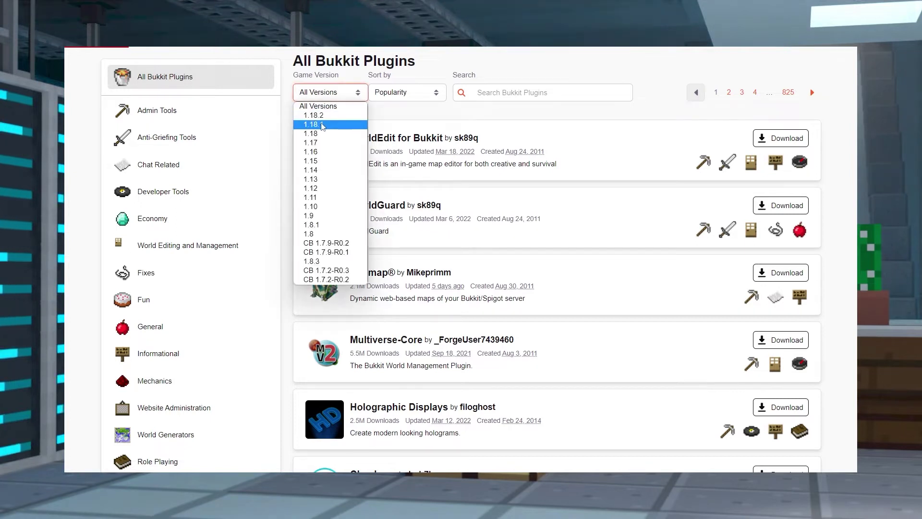
pyautogui.click(322, 115)
pyautogui.click(421, 95)
pyautogui.click(391, 133)
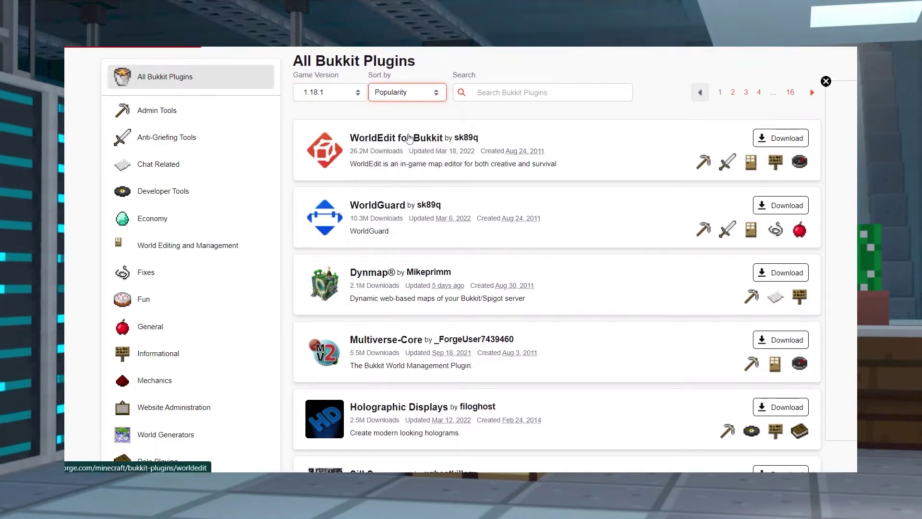
pyautogui.click(522, 91)
pyautogui.write('adven')
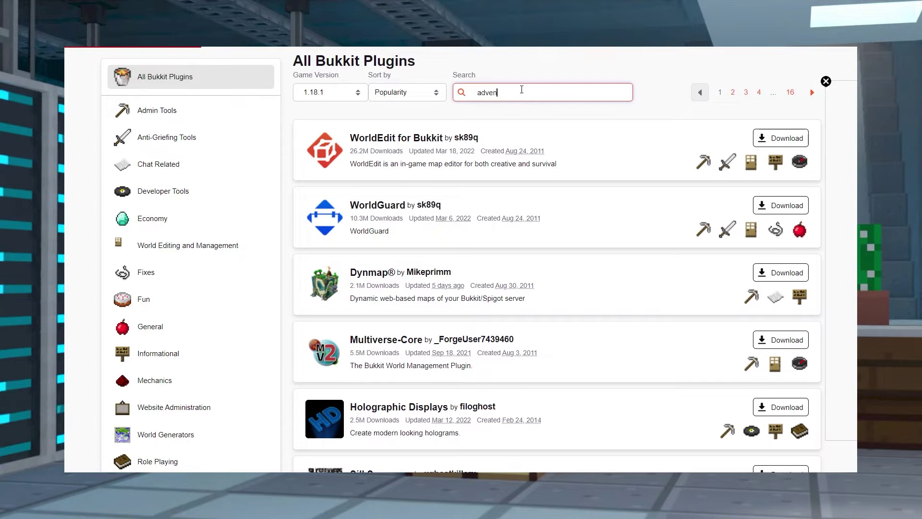
pyautogui.write('ture plugins')
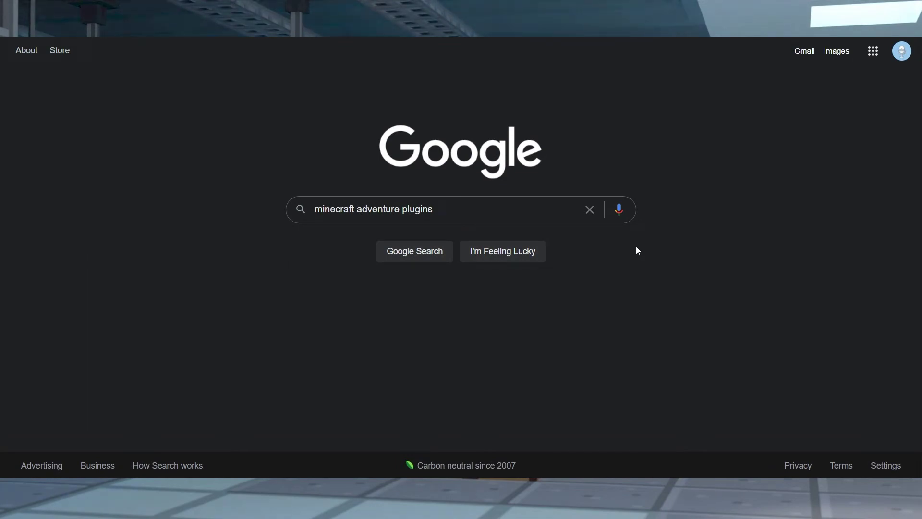
# Step: Google 'minecraft adventure plugins' and scroll through GitHub's minecraft-plugins topic repositories
pyautogui.click(412, 260)
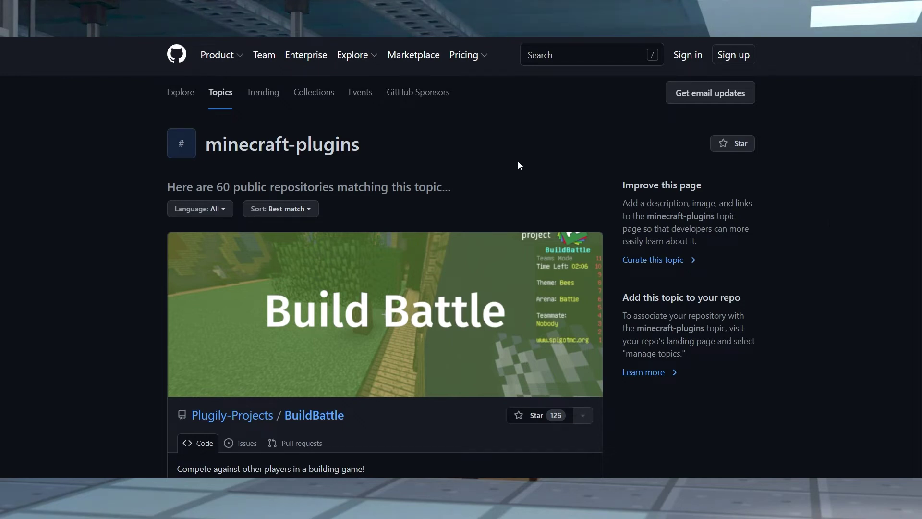
pyautogui.scroll(-3, 518, 165)
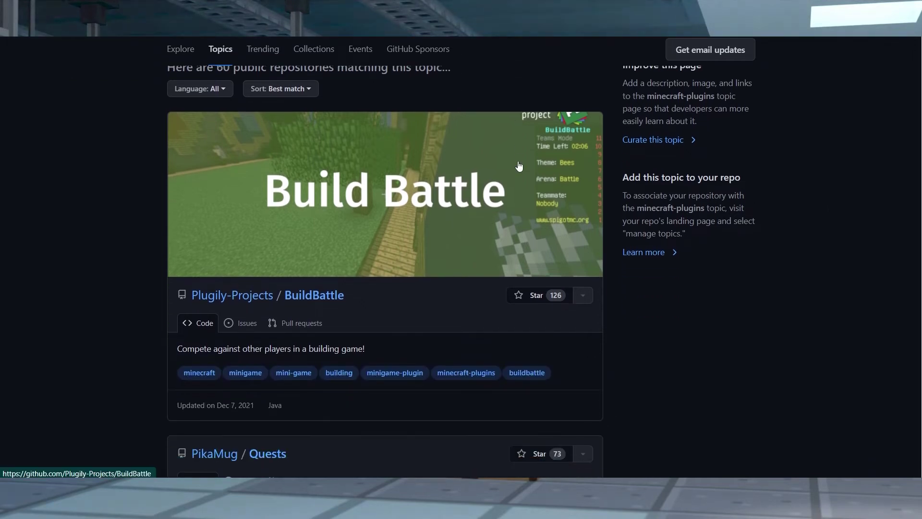
pyautogui.scroll(-15, 519, 166)
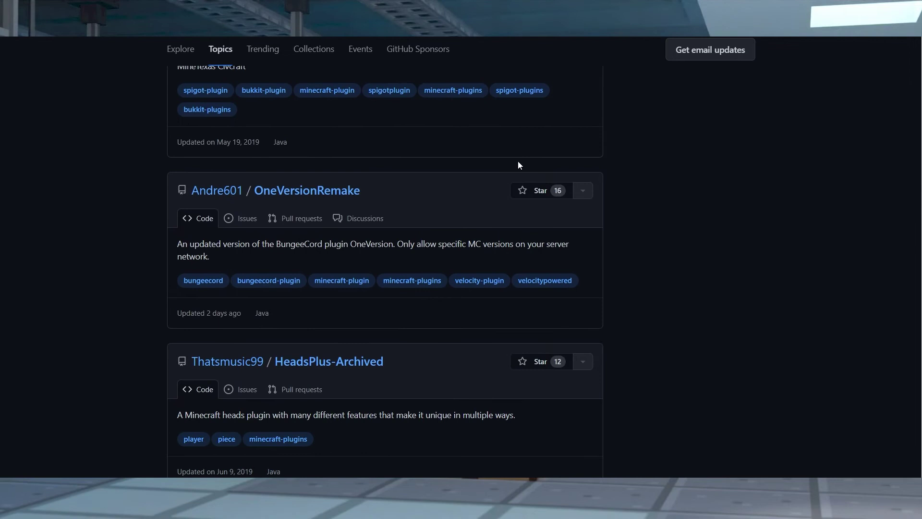
pyautogui.scroll(-12, 517, 164)
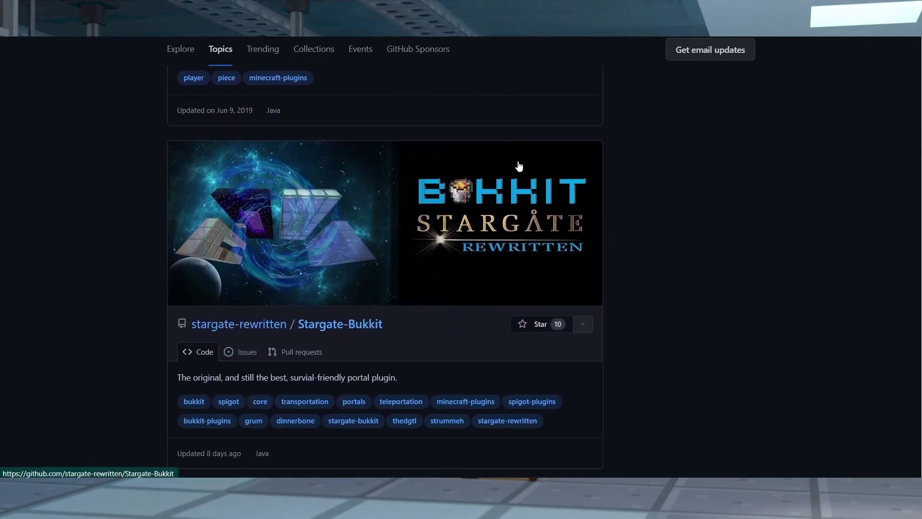
pyautogui.scroll(20, 519, 165)
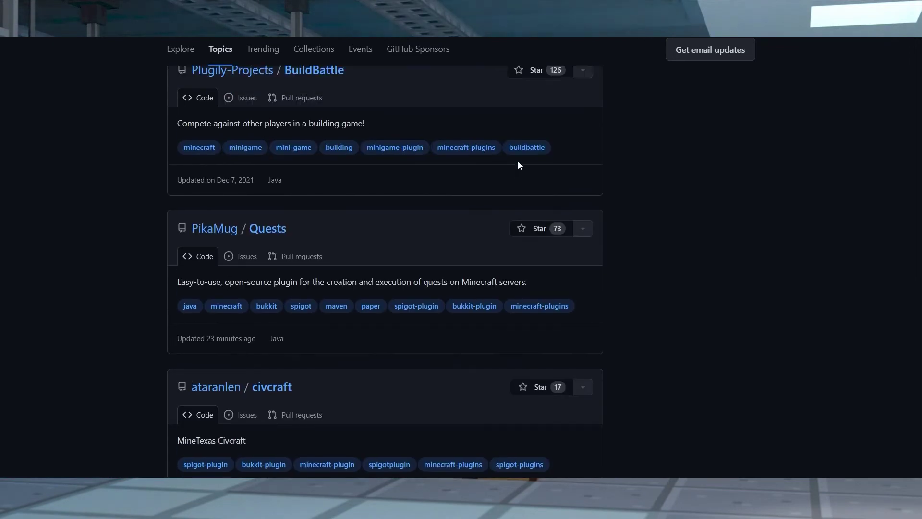
pyautogui.scroll(2, 518, 165)
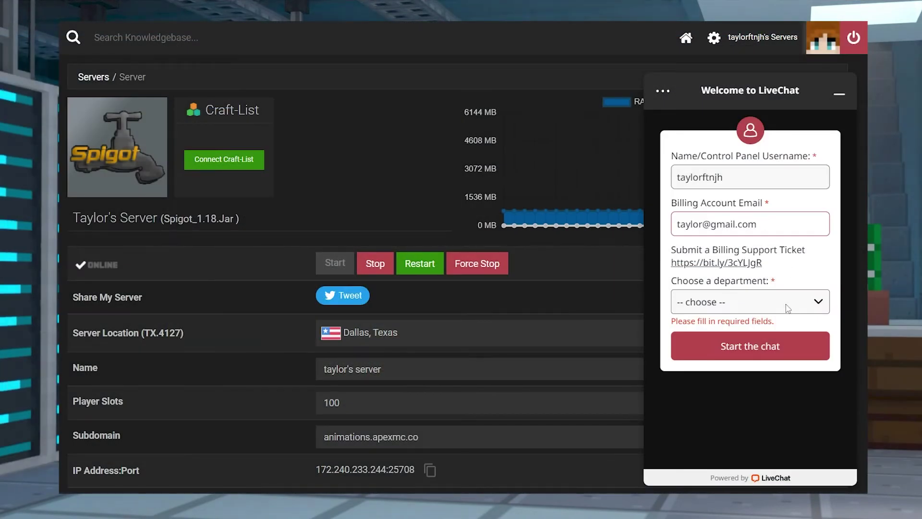
# Step: Choose Minecraft Support as the LiveChat department, then install FinalAdminTools from the Plugin List
pyautogui.click(749, 302)
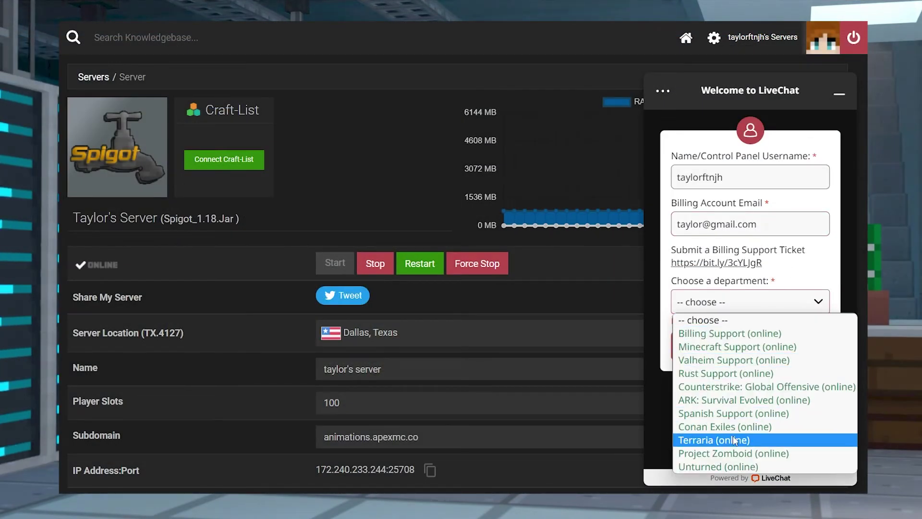
pyautogui.click(735, 346)
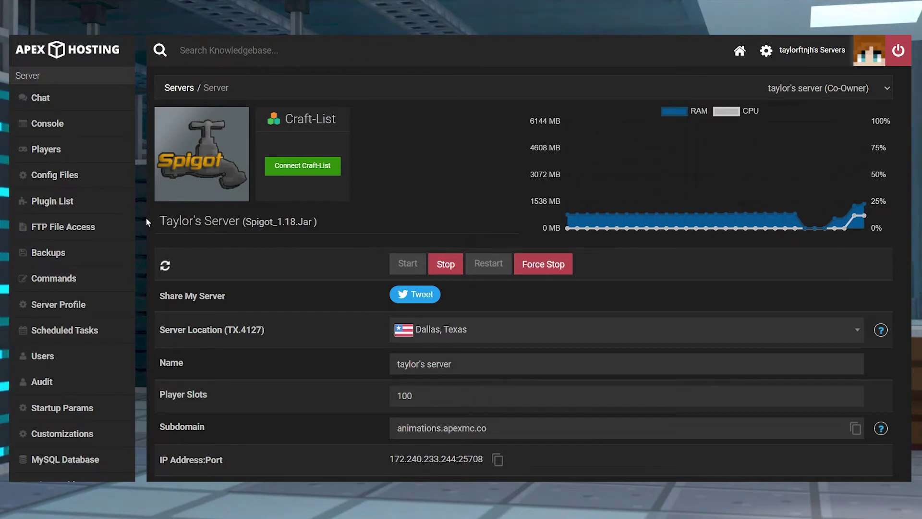
pyautogui.click(94, 203)
pyautogui.scroll(-3, 534, 182)
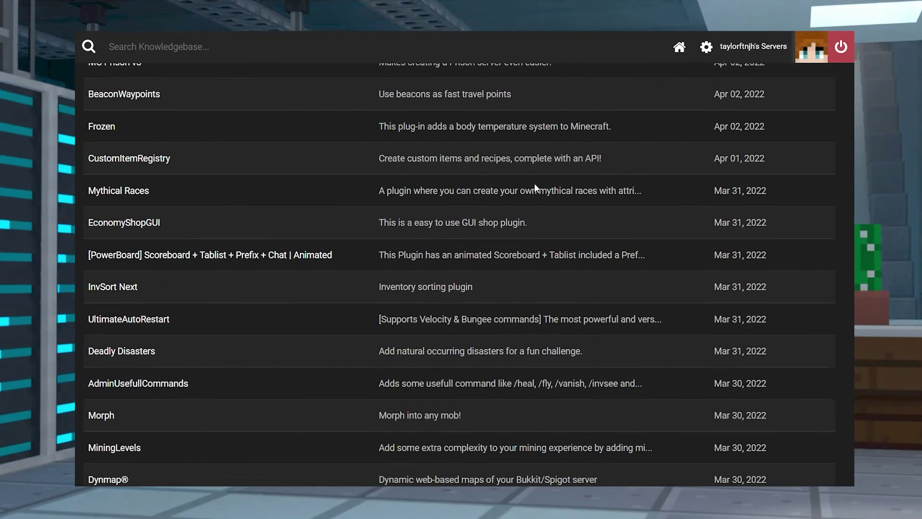
pyautogui.scroll(-4, 534, 187)
pyautogui.scroll(8, 535, 186)
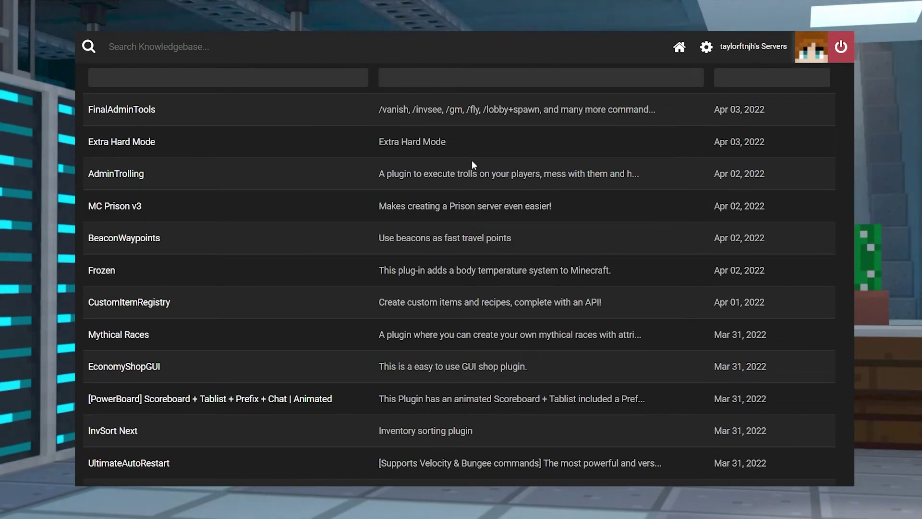
pyautogui.click(118, 111)
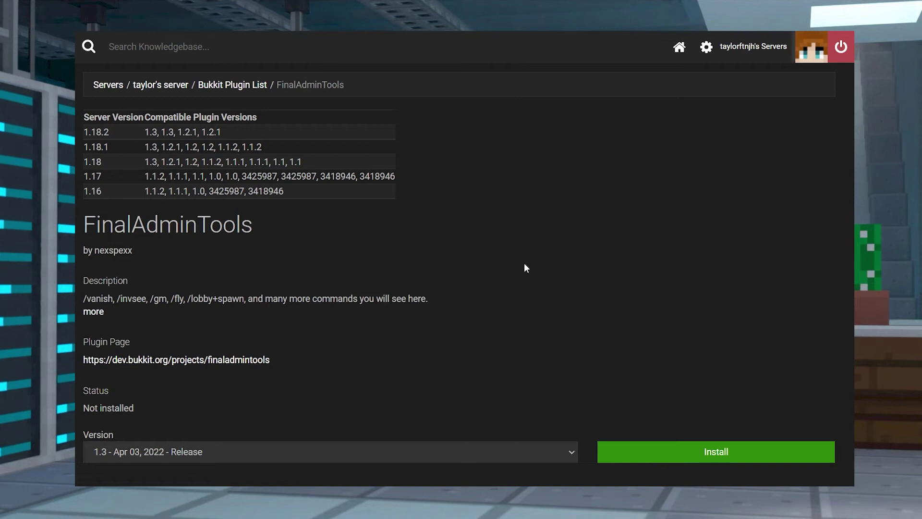
pyautogui.click(690, 455)
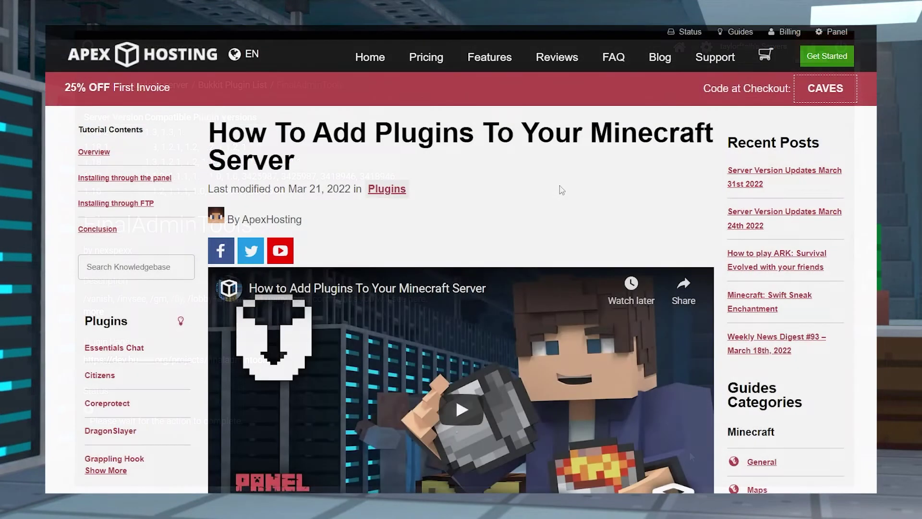
# Step: Scroll through the Recommended Minecraft Server Plugins article, then dismount the horse in Minecraft
pyautogui.scroll(-14, 525, 167)
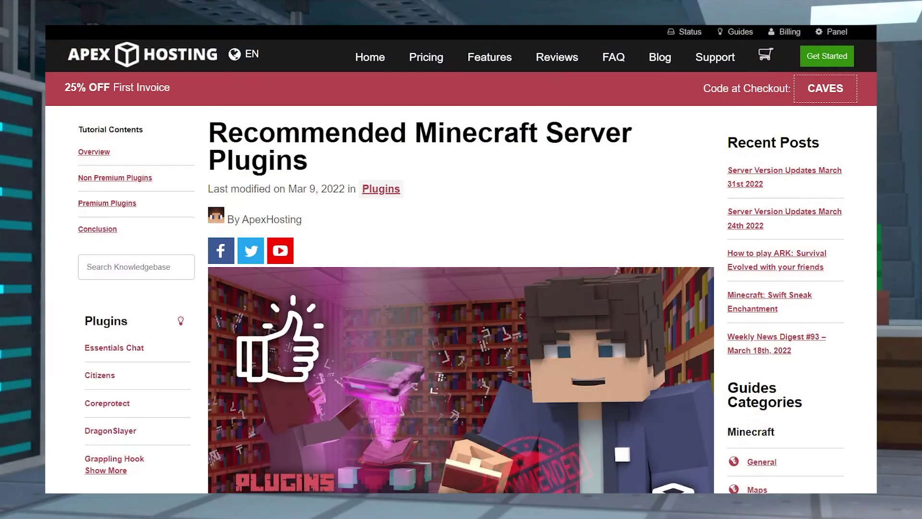
pyautogui.scroll(-6, 461, 288)
pyautogui.scroll(-12, 461, 288)
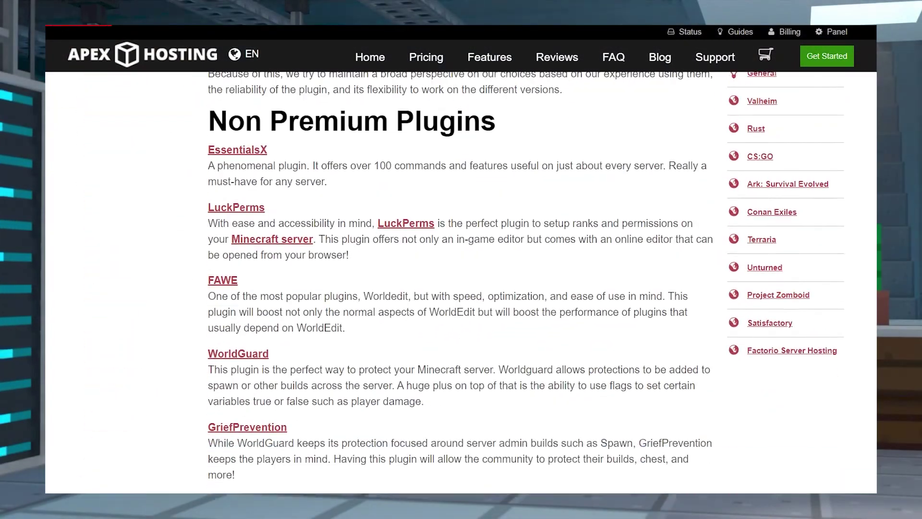
pyautogui.scroll(-12, 461, 288)
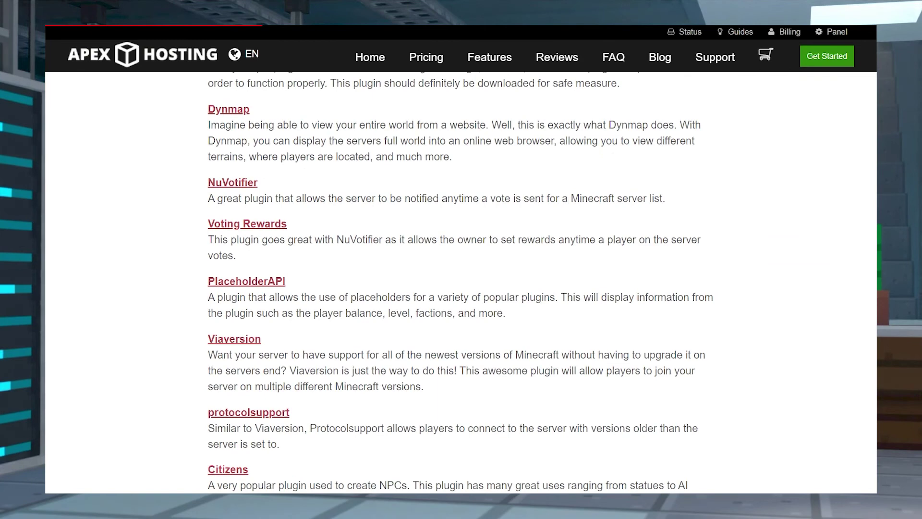
pyautogui.scroll(-8, 461, 289)
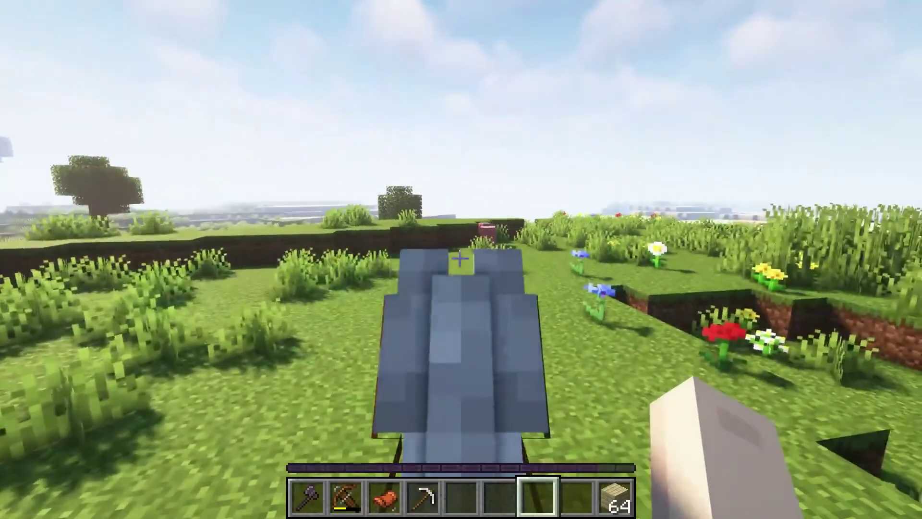
pyautogui.press('shift')
pyautogui.press('w')
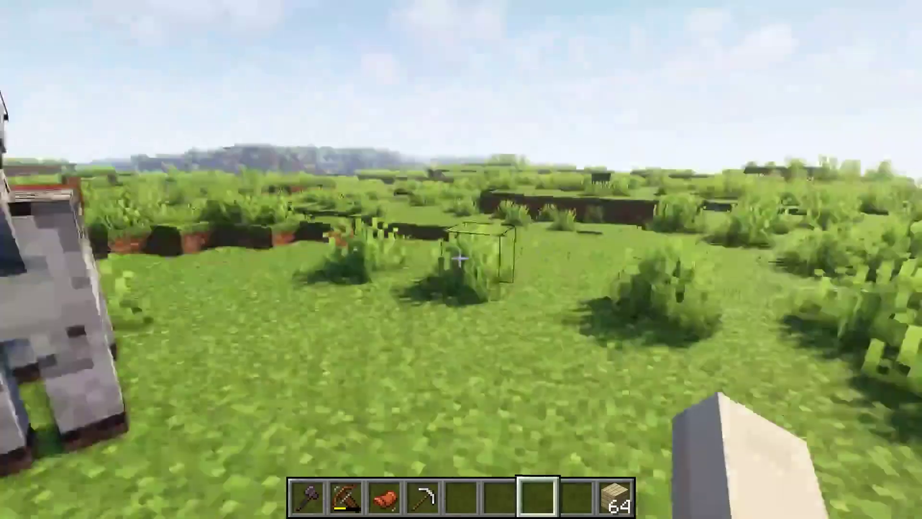